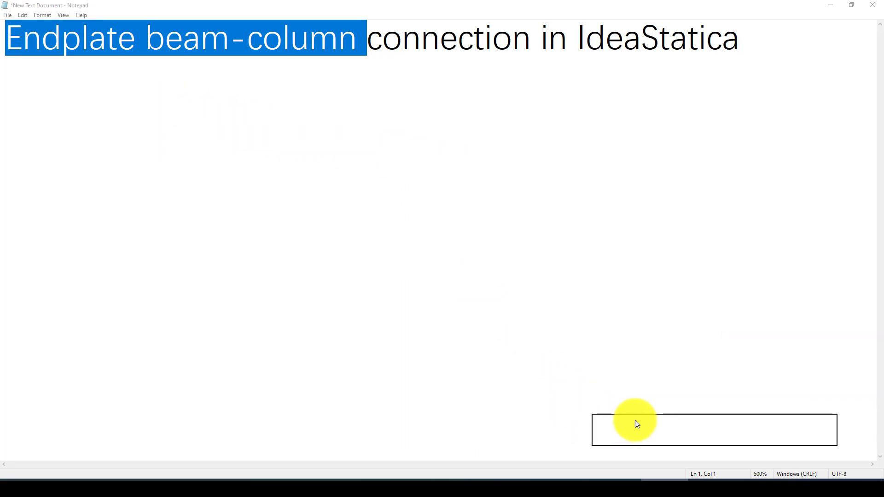
Create a seismic end-plate project named 'Endplate-Connection' using the US LRFD code.
{"action": "left_click", "coordinate": [390, 172]}
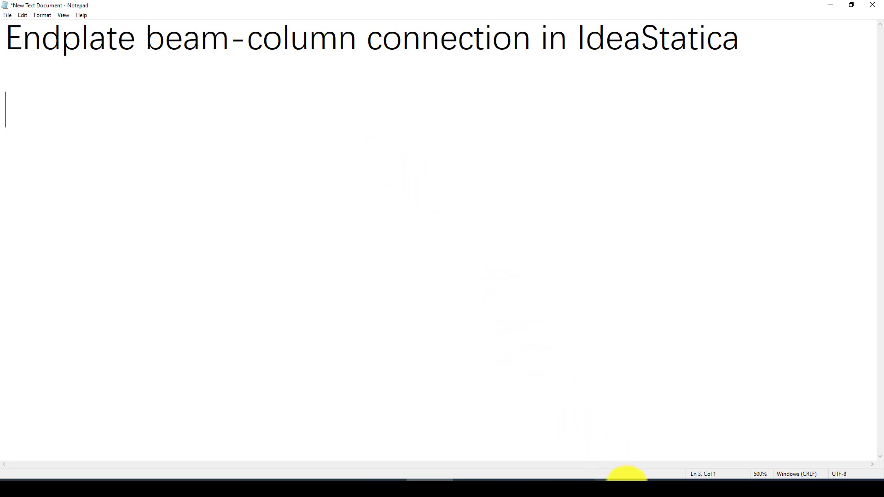
{"action": "mouse_move", "coordinate": [612, 474]}
{"action": "mouse_move", "coordinate": [595, 459]}
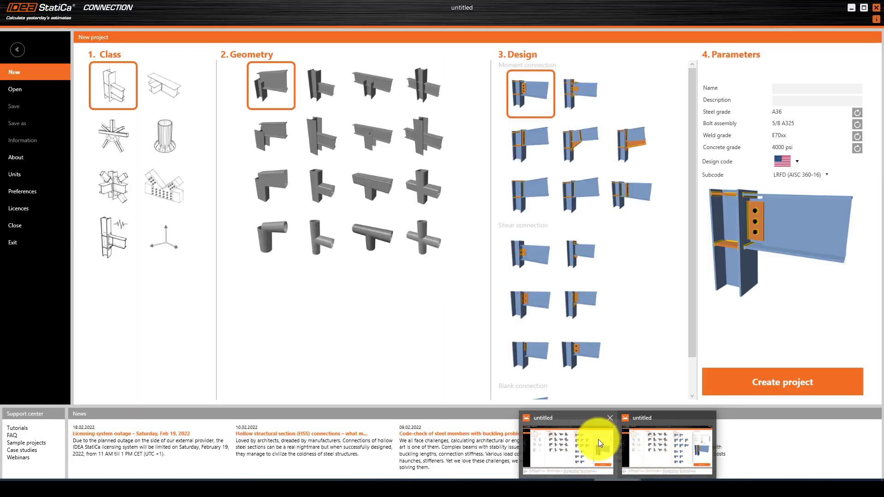
{"action": "left_click", "coordinate": [599, 440]}
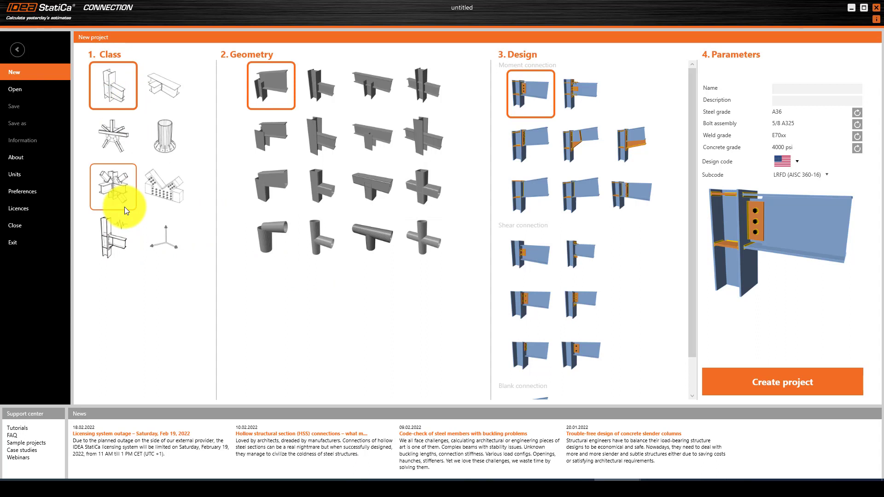
{"action": "left_click", "coordinate": [114, 237]}
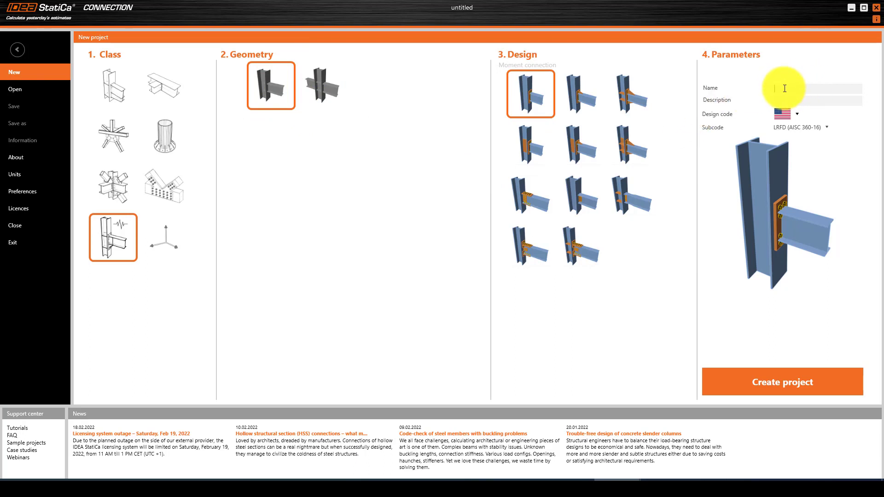
{"action": "type", "text": "Endplate-Connection"}
{"action": "left_click", "coordinate": [793, 113]}
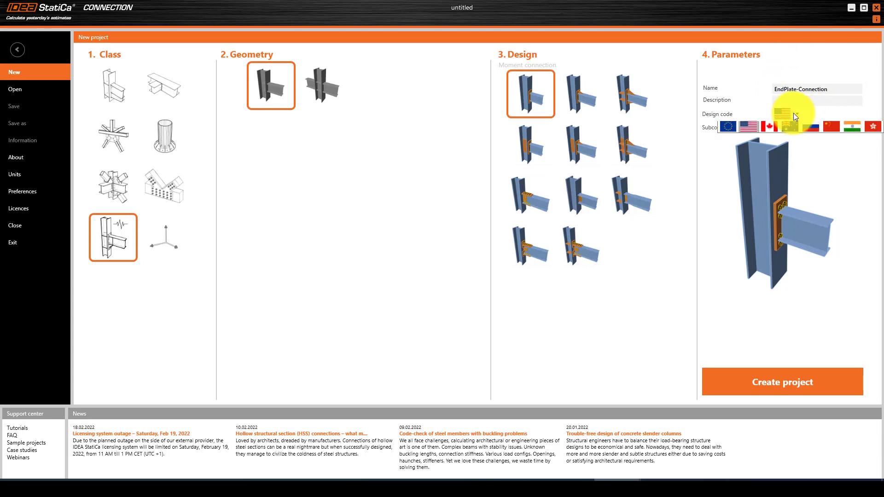
{"action": "left_click", "coordinate": [789, 111]}
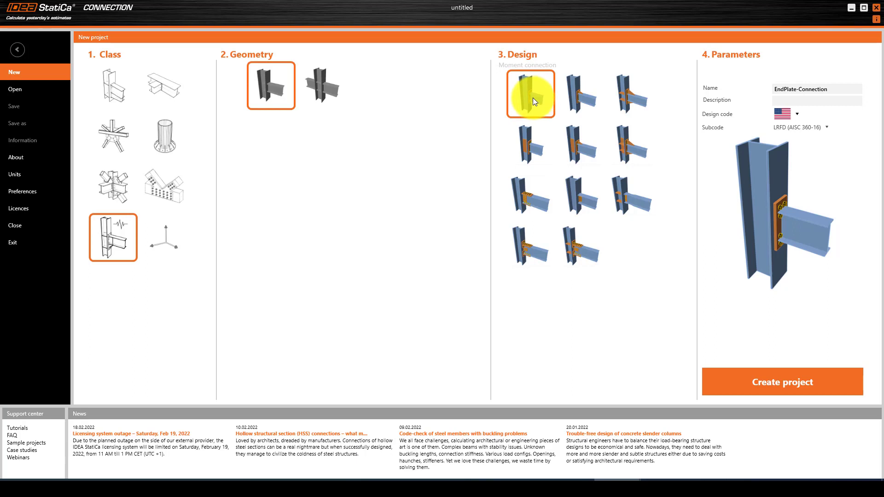
{"action": "left_click", "coordinate": [736, 382]}
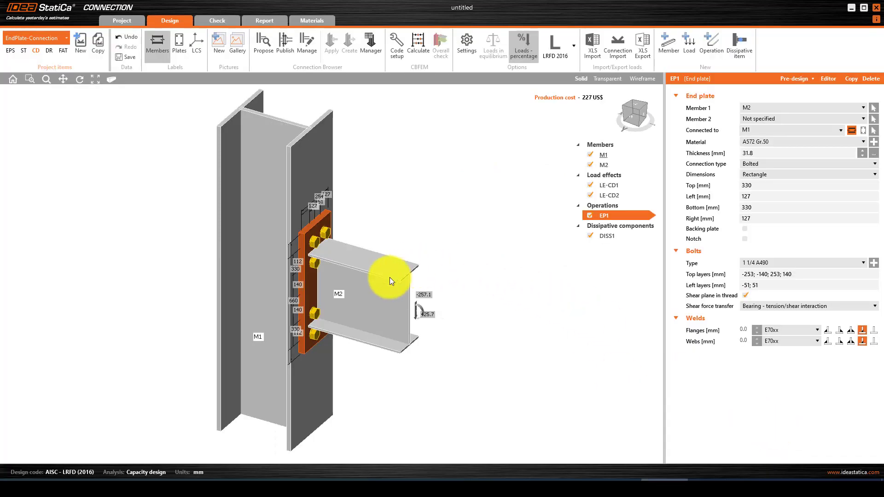
Orbit, pan and zoom the 3-D view onto end plate EP1 joining beam M2 to column M1.
{"action": "right_click_drag", "start_coordinate": [371, 320], "coordinate": [339, 297]}
{"action": "middle_click_drag", "start_coordinate": [339, 297], "coordinate": [331, 288]}
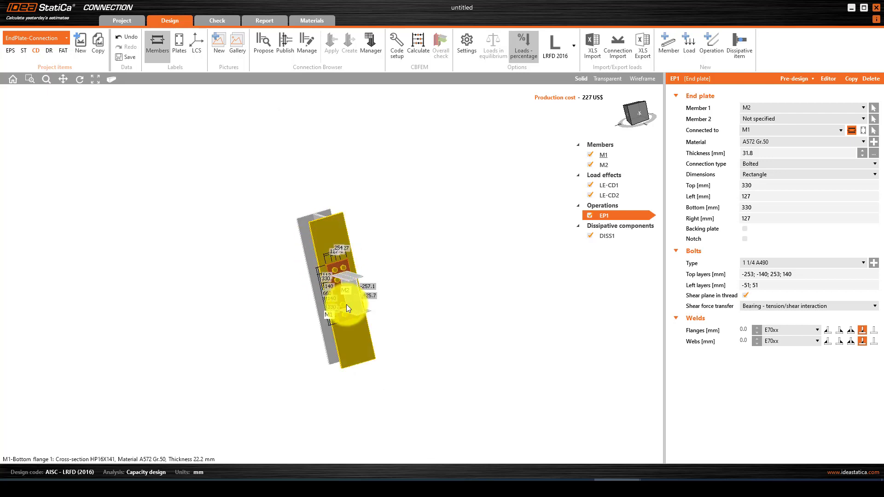
{"action": "scroll", "coordinate": [338, 291], "scroll_direction": "up", "scroll_amount": 3}
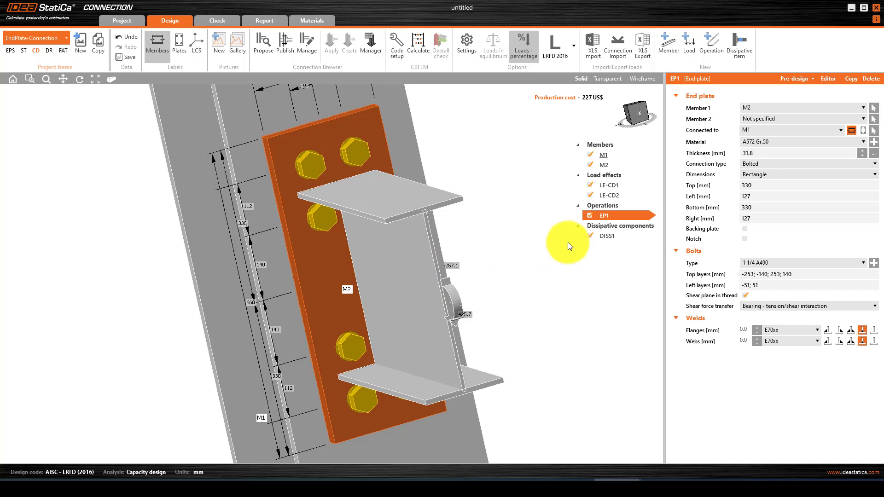
Review the loads of LE-CD1 and LE-CD2, then run the CBFEM calculation.
{"action": "left_click", "coordinate": [628, 185]}
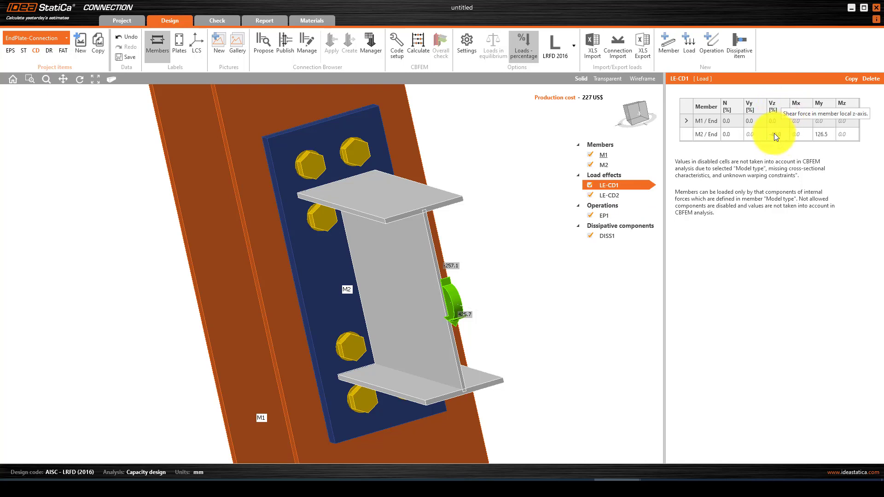
{"action": "left_click", "coordinate": [617, 197]}
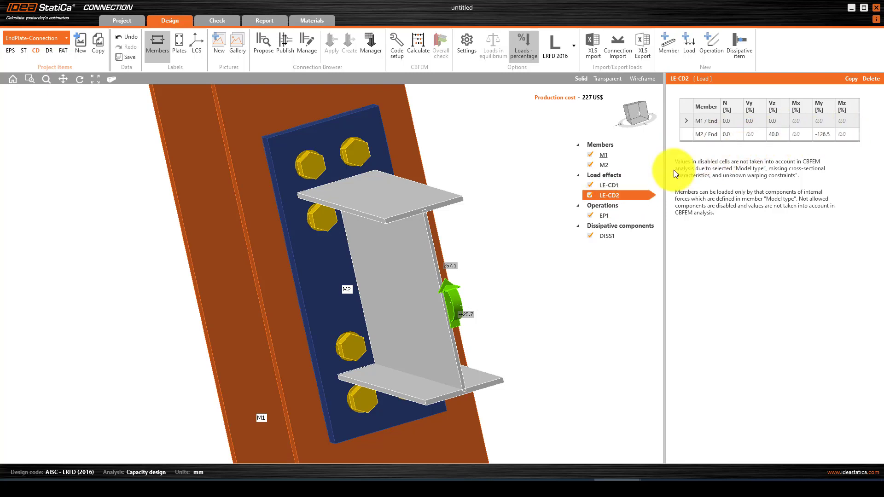
{"action": "left_click", "coordinate": [609, 185]}
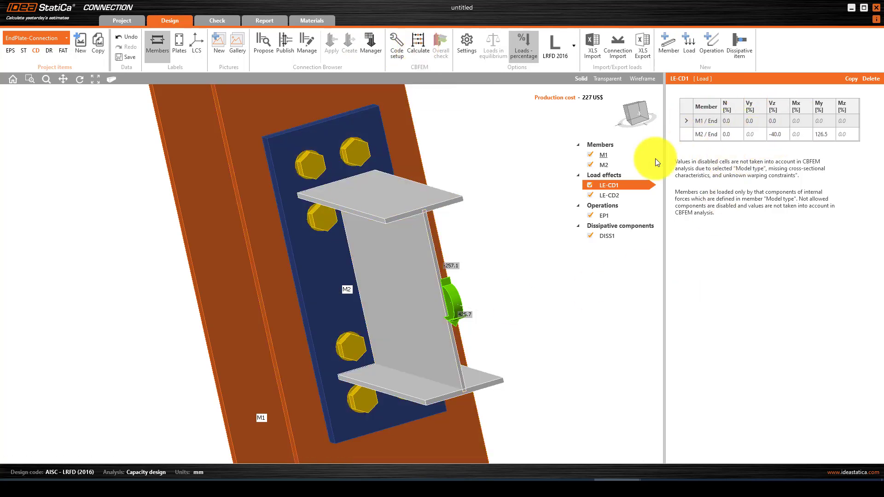
{"action": "left_click", "coordinate": [417, 43]}
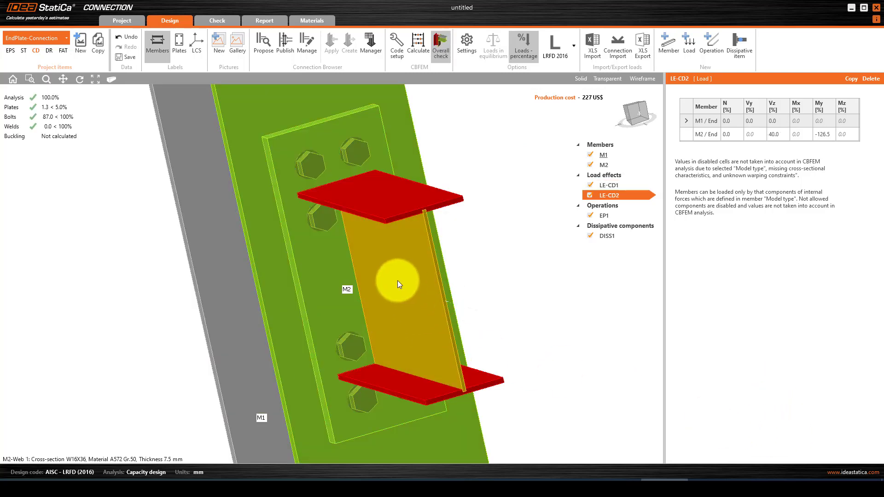
Inspect the checked connection in an isometric view and pick the web of beam M2.
{"action": "scroll", "coordinate": [369, 270], "scroll_direction": "down", "scroll_amount": 3}
{"action": "right_click_drag", "start_coordinate": [369, 270], "coordinate": [440, 287]}
{"action": "scroll", "coordinate": [350, 270], "scroll_direction": "up", "scroll_amount": 3}
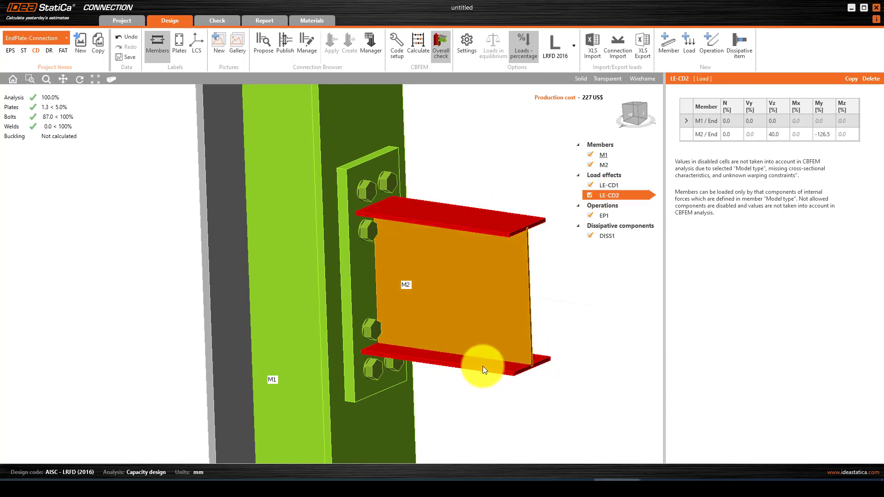
{"action": "left_click", "coordinate": [427, 319]}
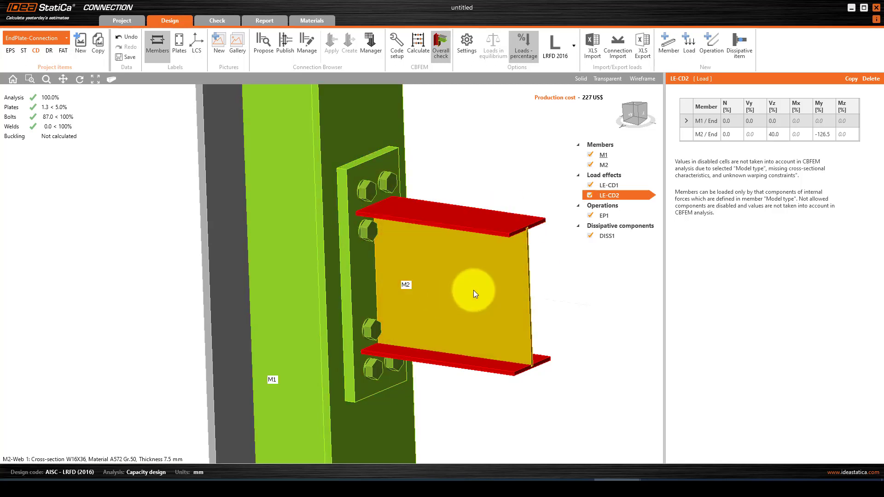
In beam M2's cross-section editor, choose the W16X45 shape from the profile list.
{"action": "left_click", "coordinate": [481, 234]}
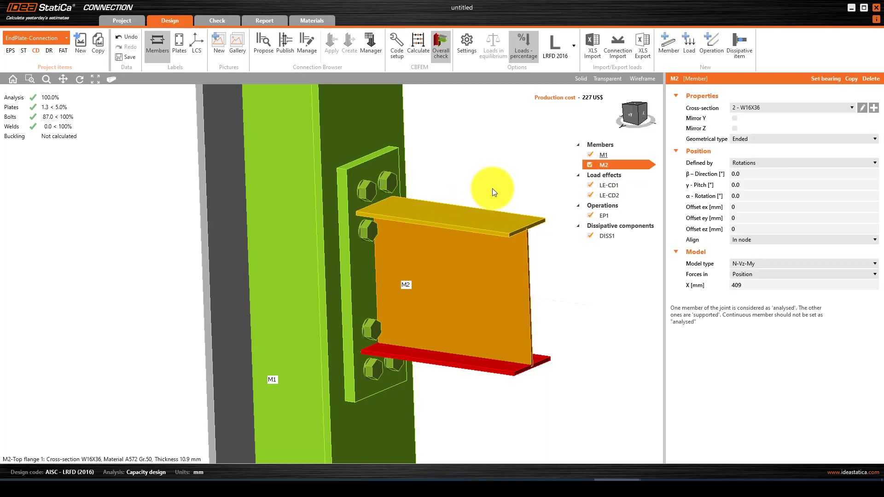
{"action": "left_click", "coordinate": [861, 108]}
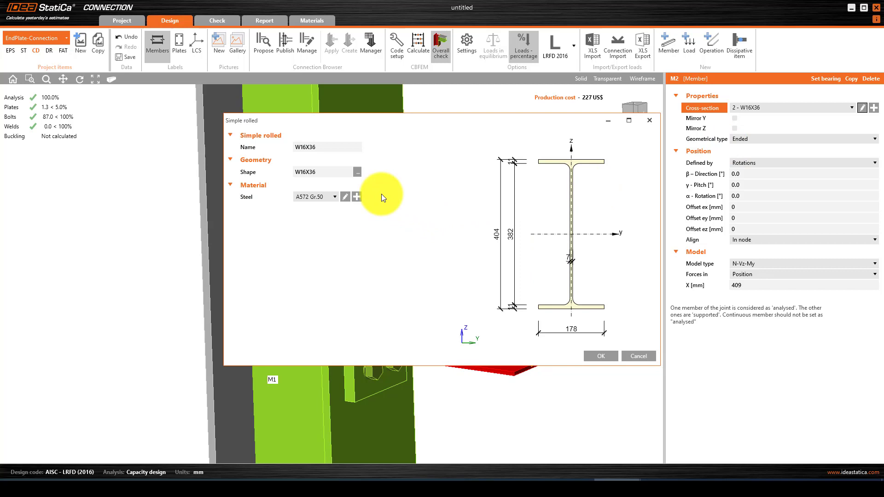
{"action": "left_click", "coordinate": [358, 174]}
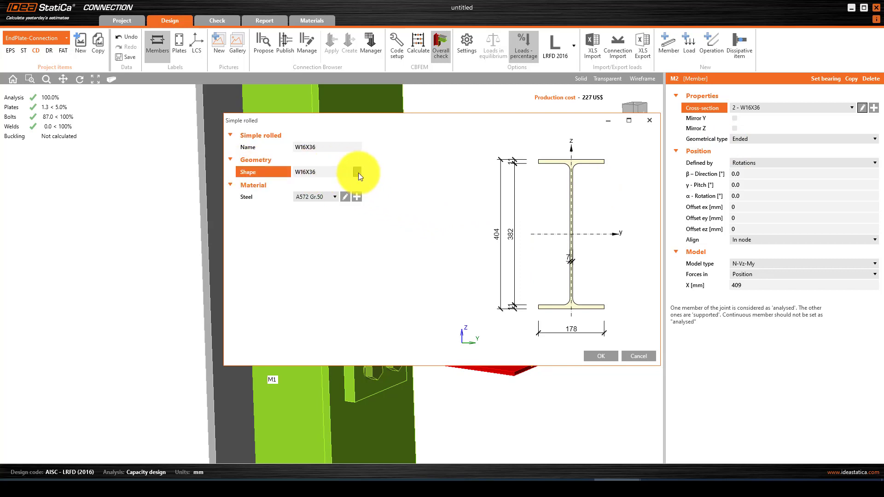
{"action": "left_click", "coordinate": [355, 173]}
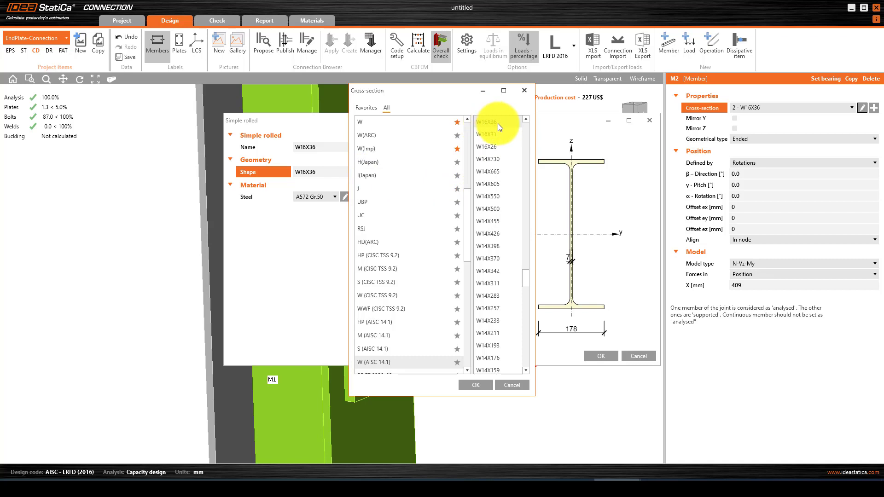
{"action": "scroll", "coordinate": [500, 124], "scroll_direction": "up", "scroll_amount": 2}
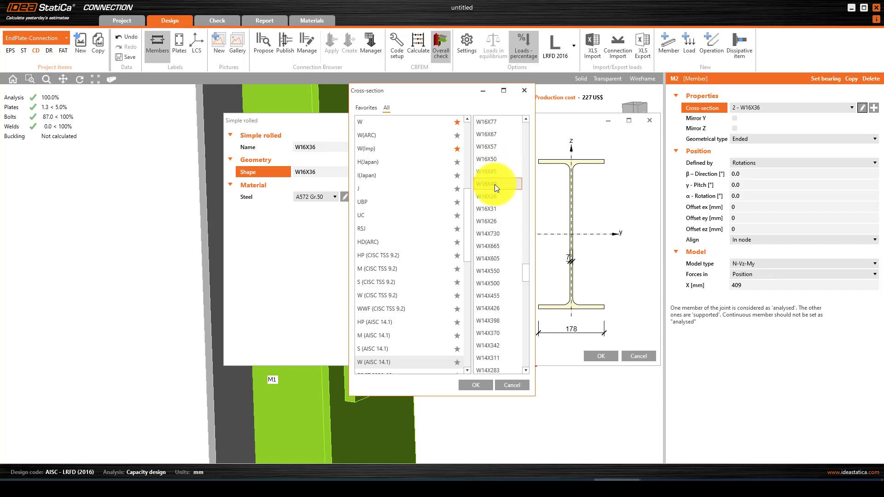
{"action": "left_click", "coordinate": [491, 172]}
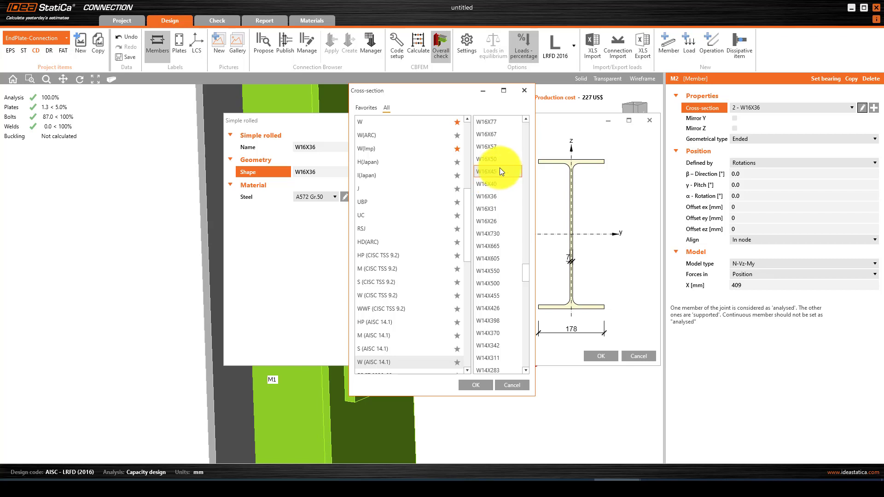
{"action": "left_click", "coordinate": [477, 385]}
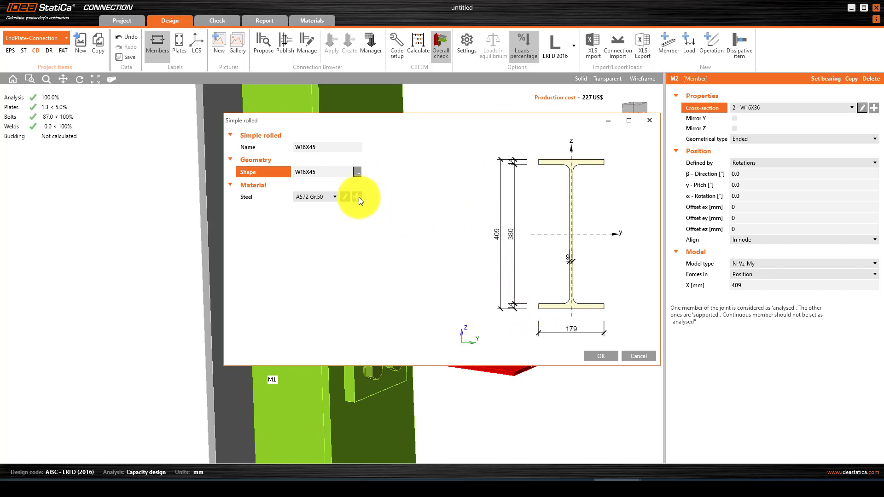
Try W16X36, settle back on W16X45, and apply that cross-section to beam M2.
{"action": "left_click", "coordinate": [357, 173]}
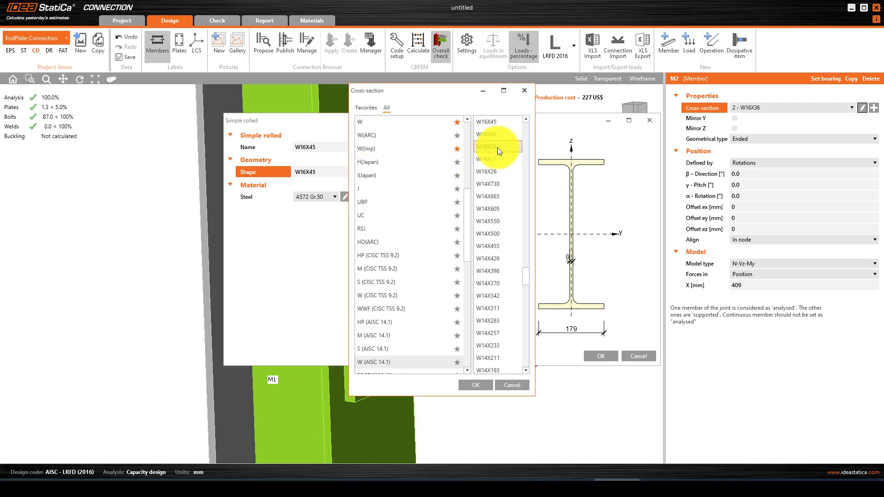
{"action": "left_click", "coordinate": [509, 146]}
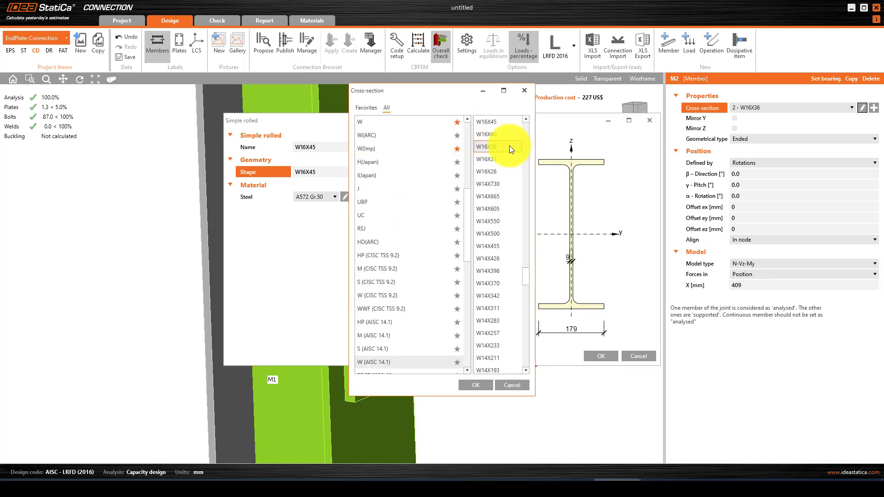
{"action": "left_click", "coordinate": [482, 387]}
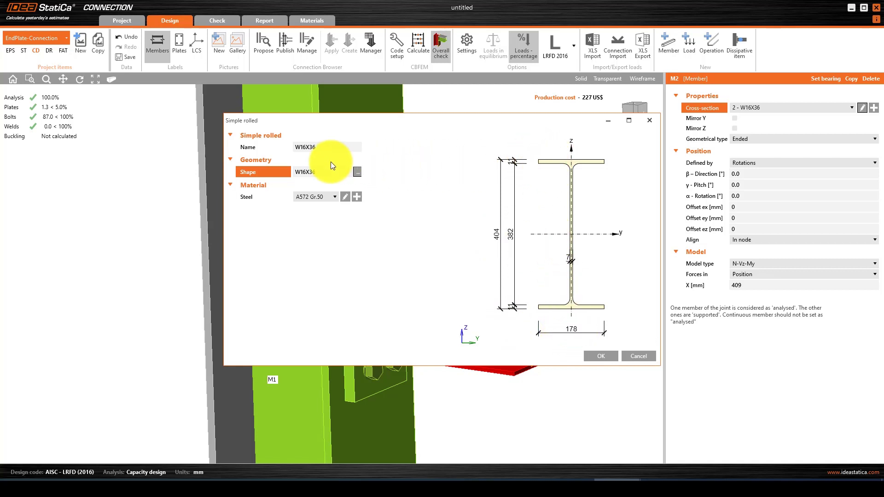
{"action": "left_click", "coordinate": [356, 173]}
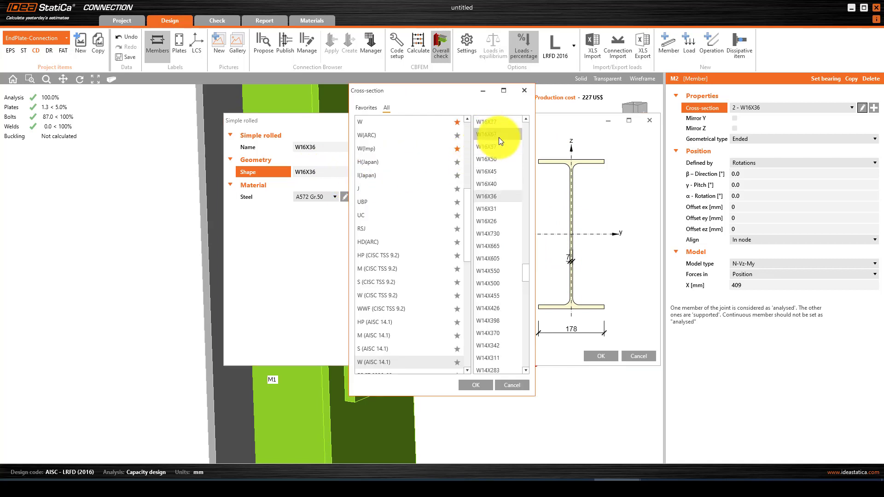
{"action": "left_click", "coordinate": [496, 171]}
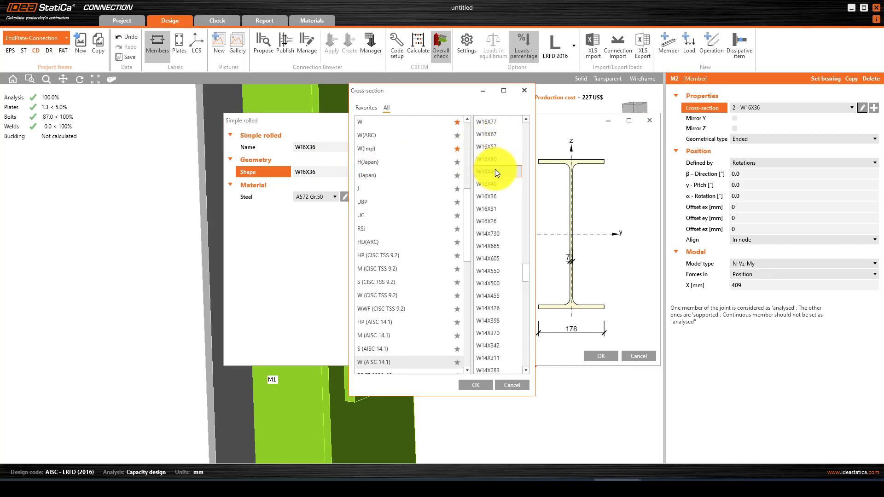
{"action": "left_click", "coordinate": [482, 387]}
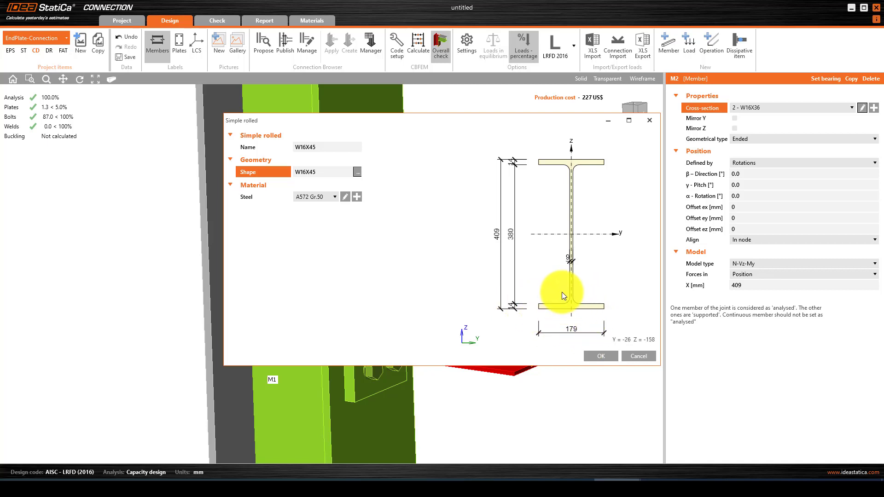
{"action": "left_click", "coordinate": [601, 355]}
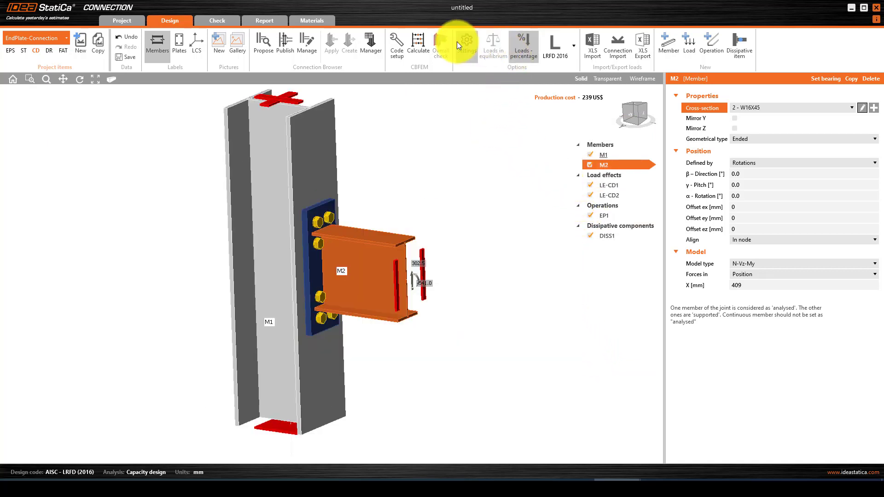
Recalculate with the W16X45 beam and inspect results: plates 4.4%, bolts 91.5%, welds 0.0%.
{"action": "left_click", "coordinate": [416, 42]}
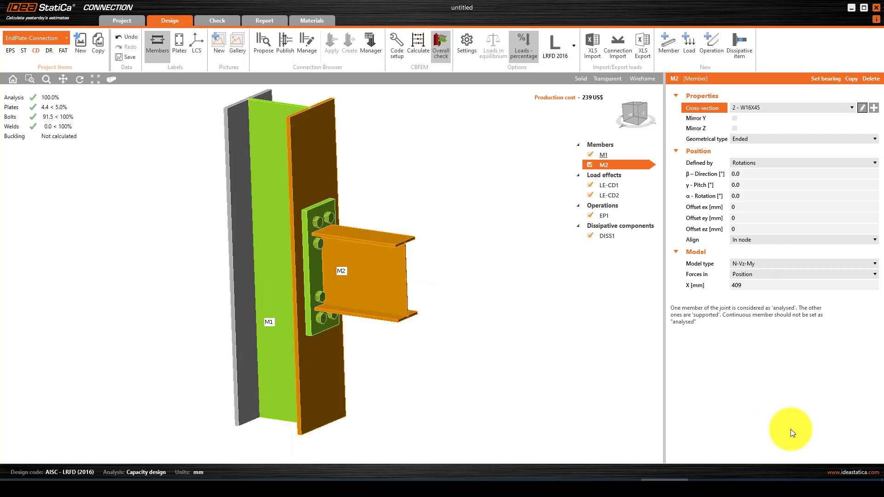
{"action": "scroll", "coordinate": [295, 281], "scroll_direction": "up", "scroll_amount": 1}
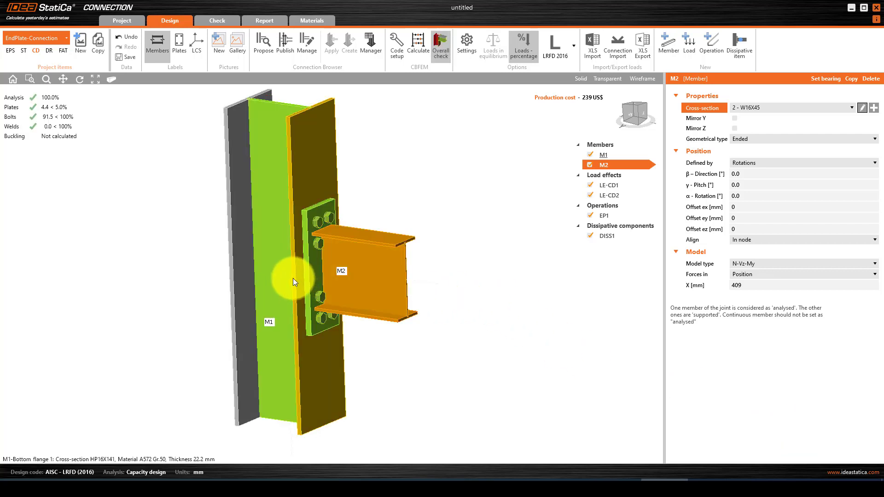
{"action": "scroll", "coordinate": [293, 278], "scroll_direction": "up", "scroll_amount": 2}
{"action": "scroll", "coordinate": [335, 279], "scroll_direction": "down", "scroll_amount": 2}
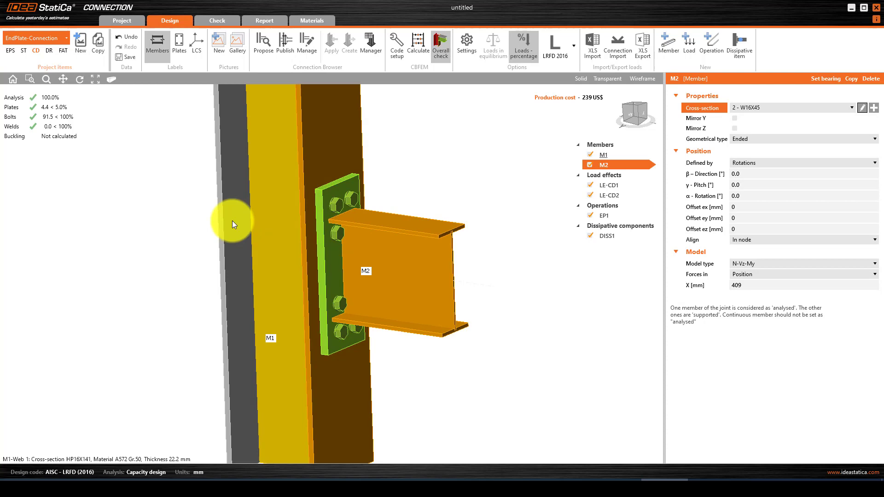
{"action": "right_click_drag", "start_coordinate": [384, 321], "coordinate": [394, 364]}
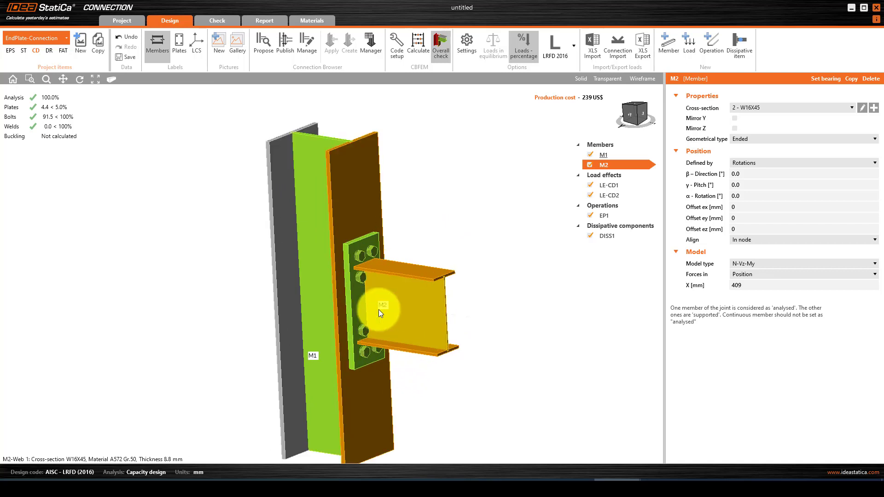
{"action": "right_click_drag", "start_coordinate": [378, 309], "coordinate": [424, 292]}
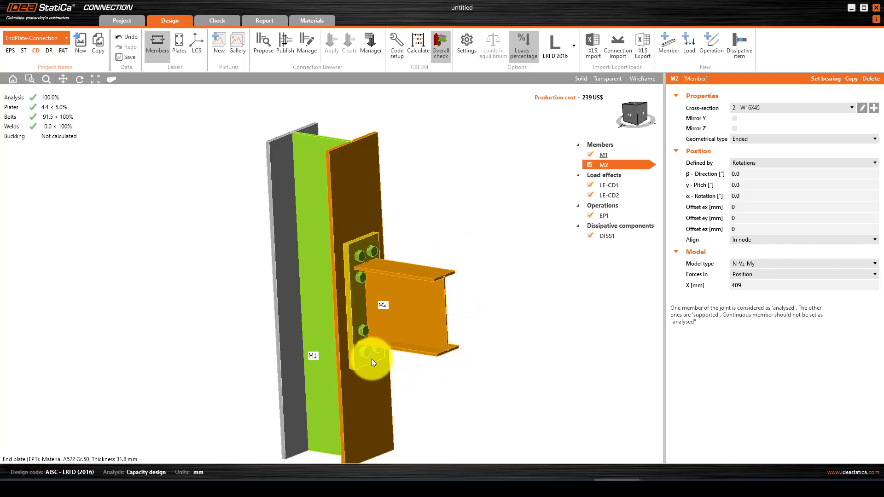
{"action": "scroll", "coordinate": [372, 355], "scroll_direction": "down", "scroll_amount": 2}
{"action": "scroll", "coordinate": [370, 344], "scroll_direction": "up", "scroll_amount": 2}
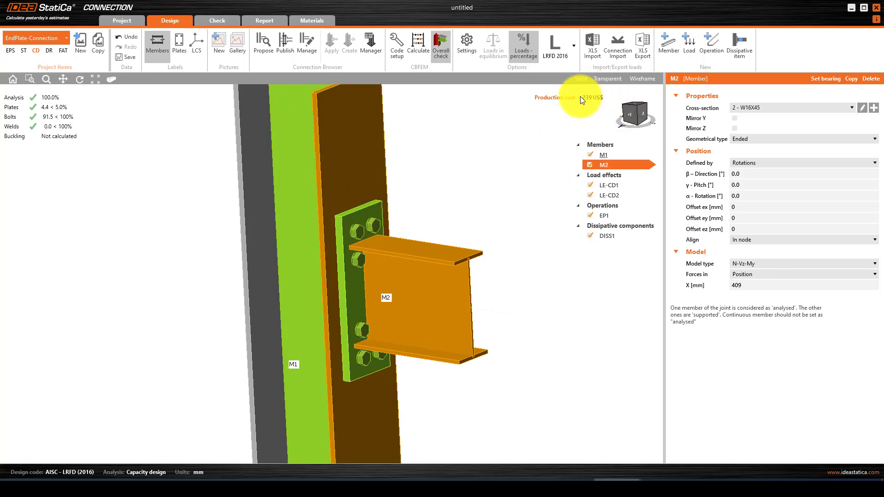
Add 16 mm A572 Gr.50 stiffeners STIFF1 to column M1 at beam M2's flanges.
{"action": "left_click", "coordinate": [712, 43]}
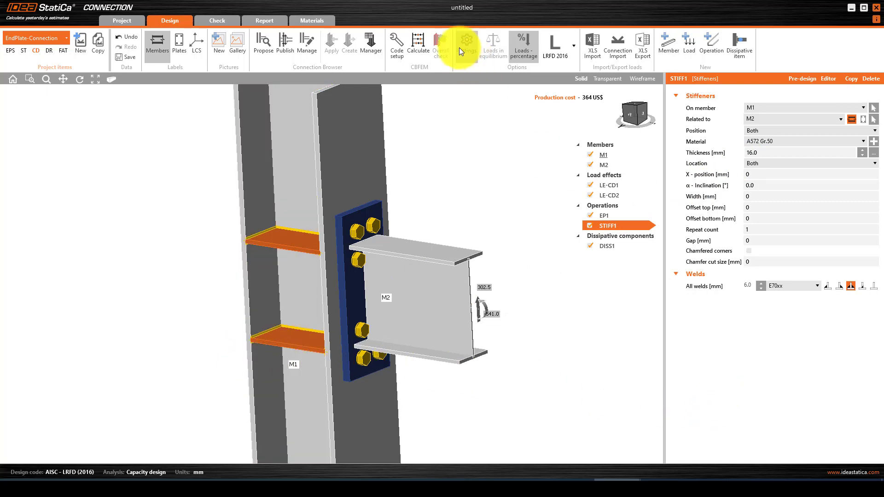
Recalculate with the stiffeners and review results: plates 0.3%, bolts 89.5%, welds 90.0%.
{"action": "left_click", "coordinate": [420, 42]}
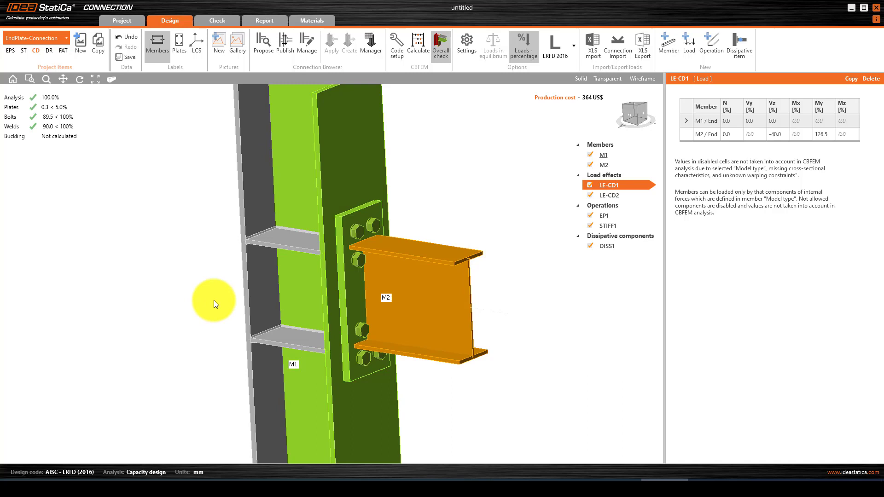
{"action": "scroll", "coordinate": [214, 300], "scroll_direction": "down", "scroll_amount": 2}
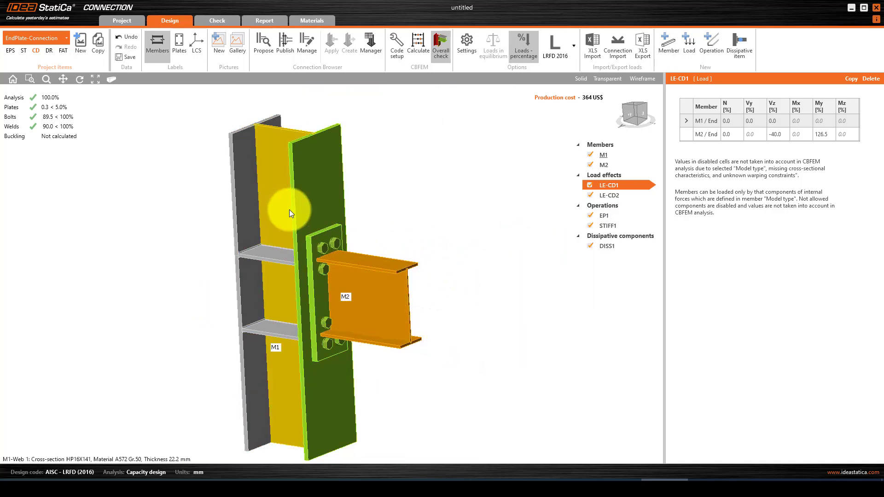
{"action": "scroll", "coordinate": [283, 356], "scroll_direction": "down", "scroll_amount": 2}
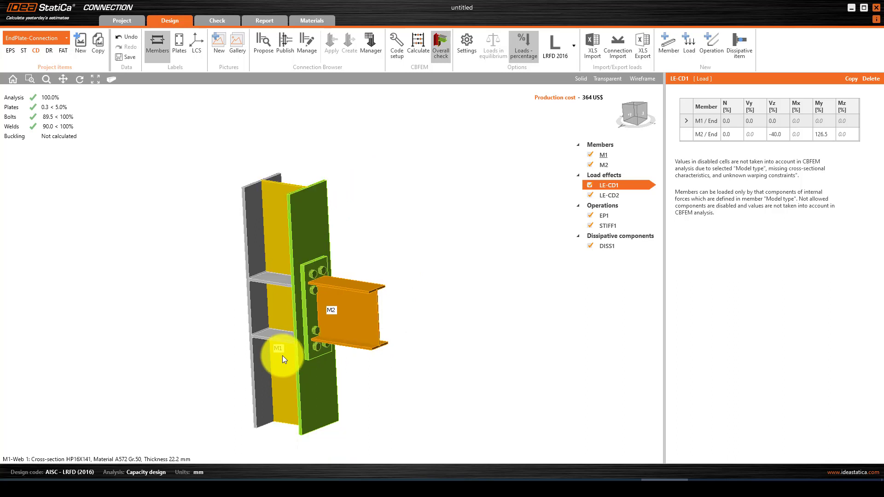
{"action": "scroll", "coordinate": [283, 355], "scroll_direction": "up", "scroll_amount": 3}
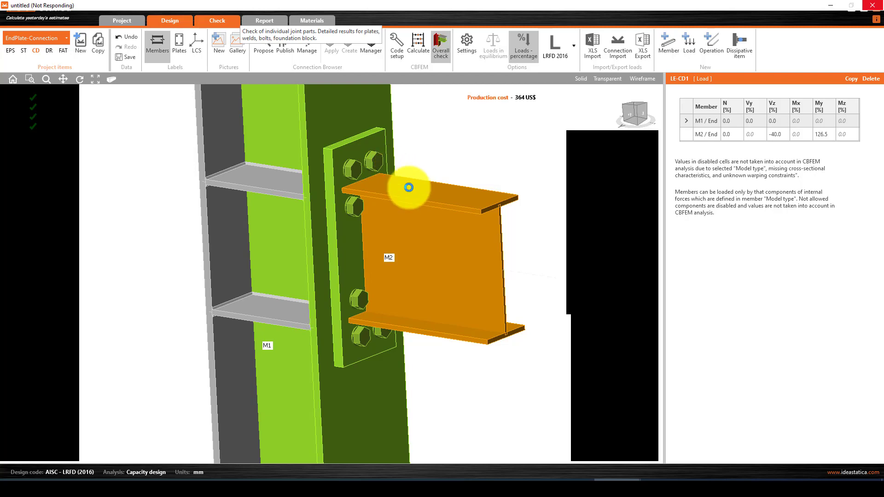
Show end-plate contact stresses up to 182.2 MPa and bolt force arrows for B5–B7.
{"action": "left_click", "coordinate": [316, 189]}
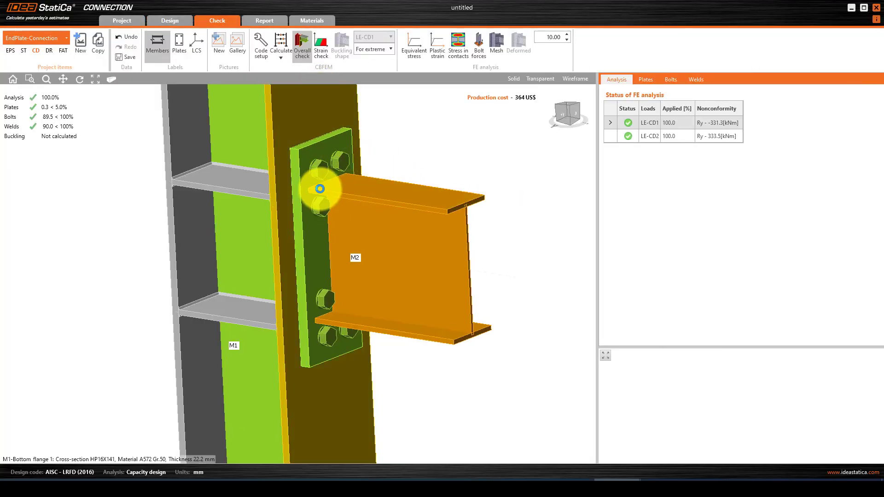
{"action": "left_click", "coordinate": [458, 43]}
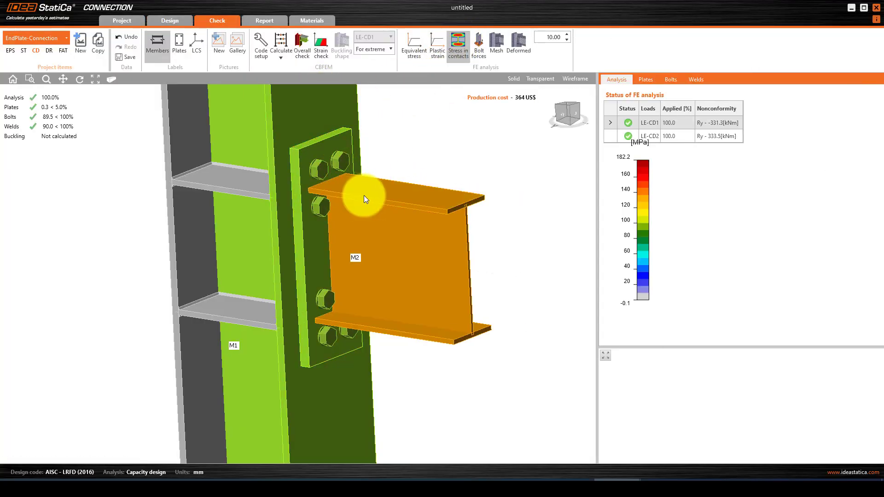
{"action": "left_click", "coordinate": [393, 236]}
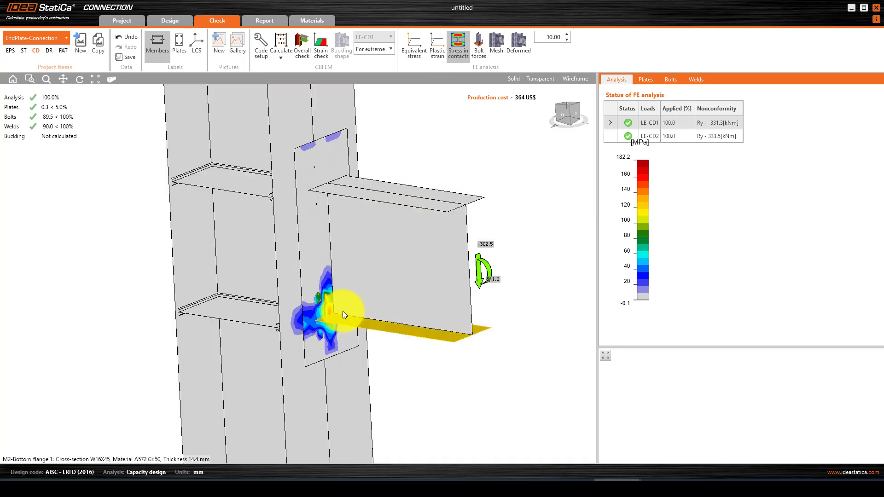
{"action": "right_click_drag", "start_coordinate": [337, 334], "coordinate": [331, 288]}
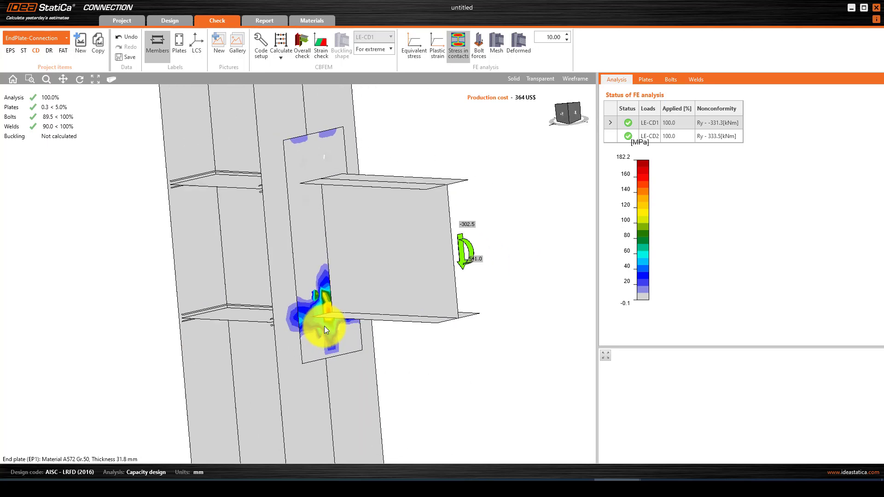
{"action": "left_click", "coordinate": [480, 40]}
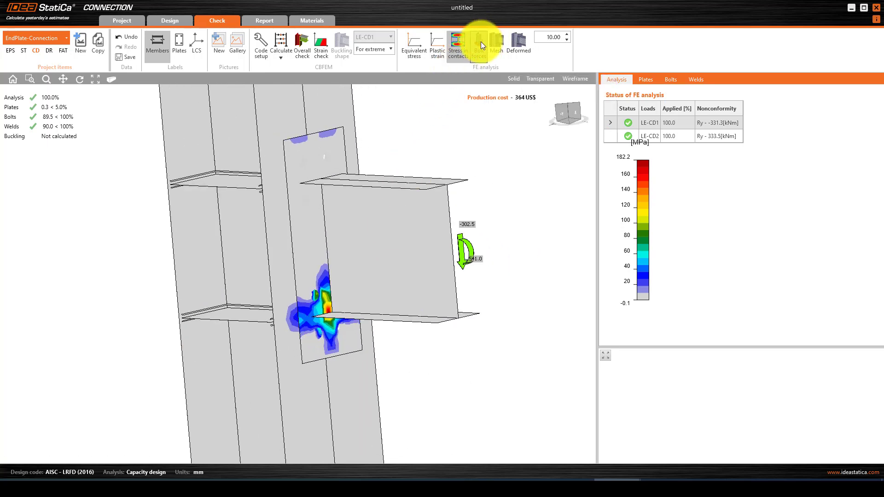
{"action": "right_click_drag", "start_coordinate": [317, 203], "coordinate": [336, 278]}
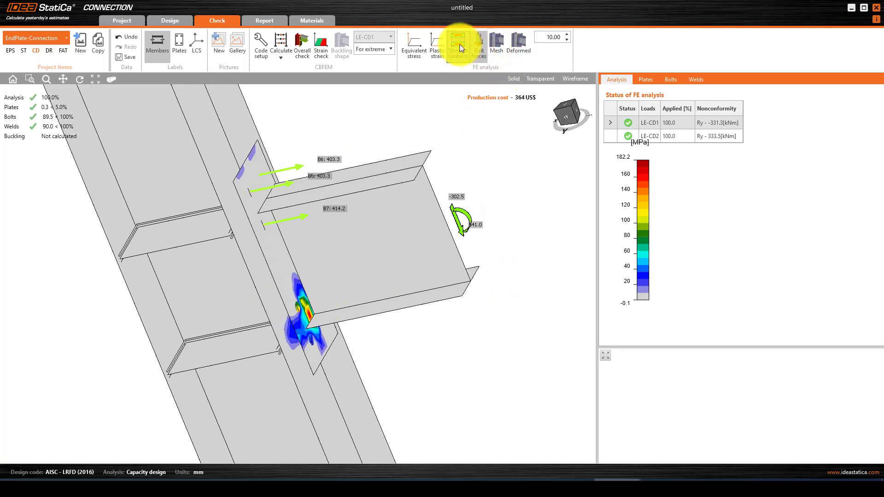
Hide bolt forces, show the deformed shape, and display plastic strain results on a 0–4.800% scale.
{"action": "left_click", "coordinate": [478, 45]}
{"action": "left_click", "coordinate": [523, 37]}
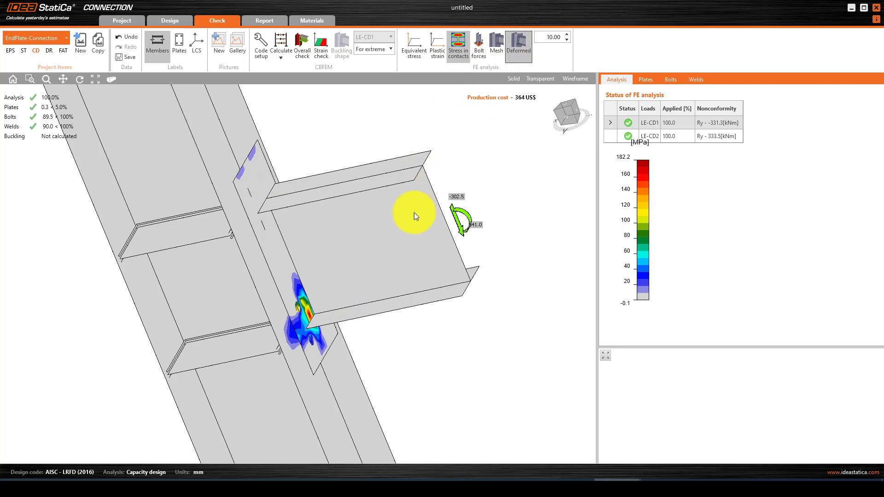
{"action": "right_click_drag", "start_coordinate": [365, 261], "coordinate": [443, 263]}
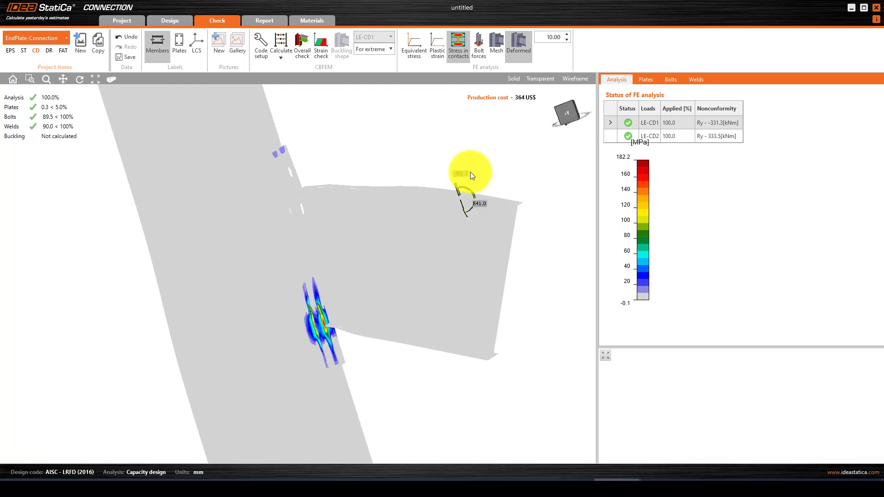
{"action": "right_click_drag", "start_coordinate": [357, 255], "coordinate": [382, 247]}
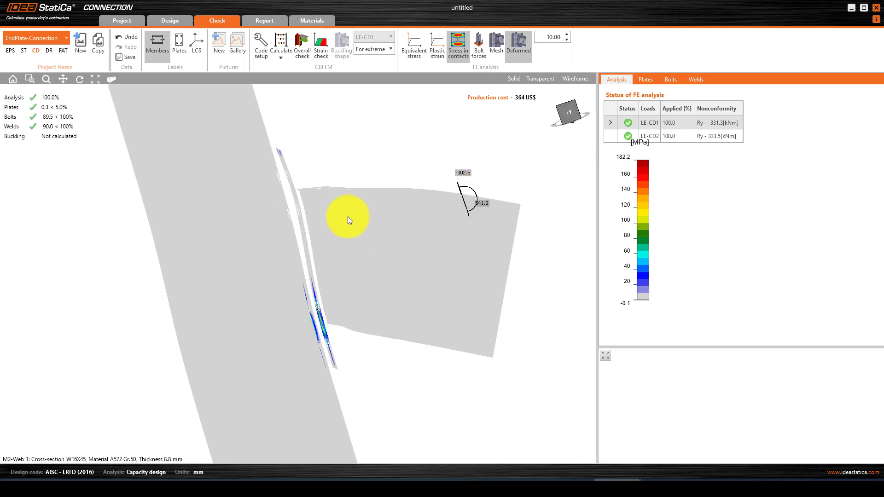
{"action": "right_click_drag", "start_coordinate": [413, 290], "coordinate": [328, 320]}
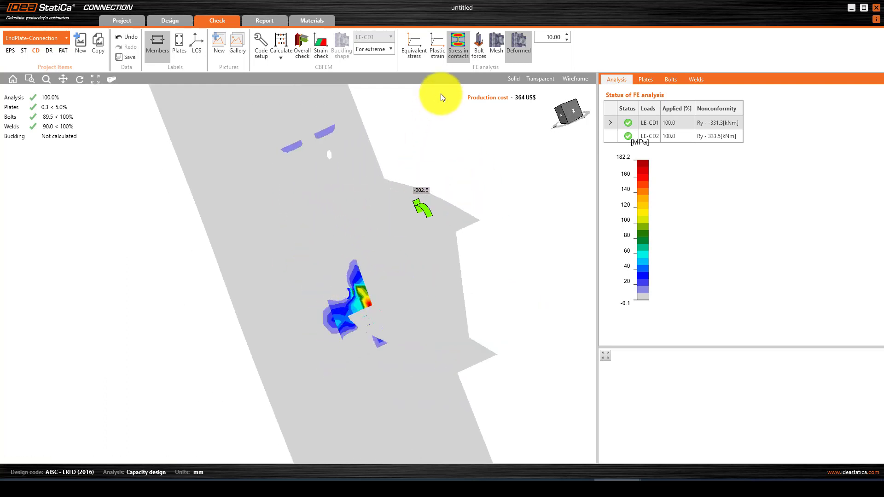
{"action": "left_click", "coordinate": [438, 51]}
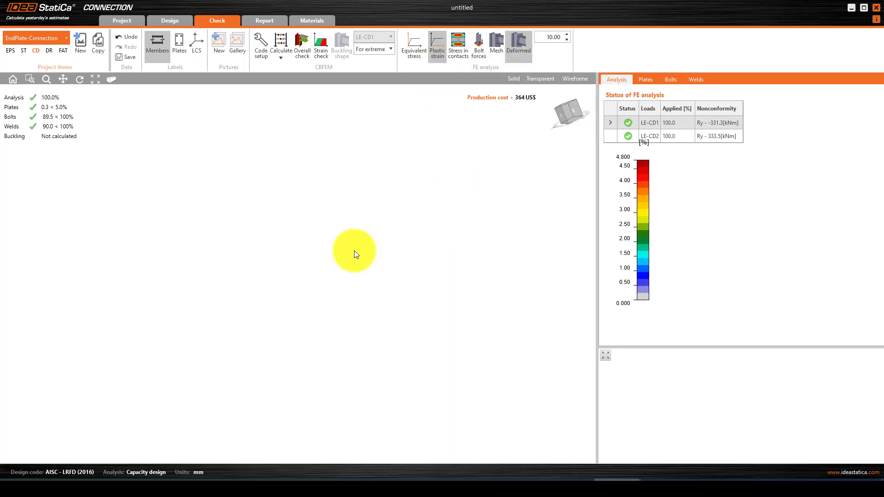
Orbit and pan to inspect plastic strain in beam M2's flanges beside the end plate.
{"action": "right_click_drag", "start_coordinate": [346, 256], "coordinate": [414, 239]}
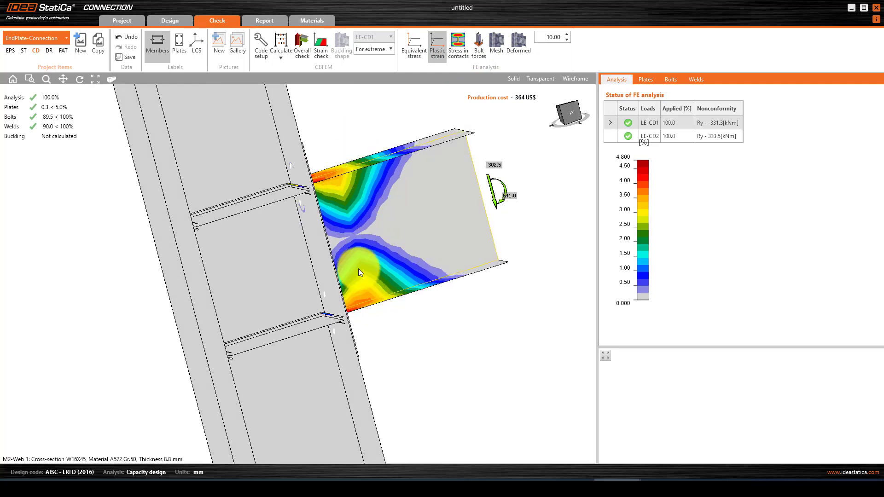
{"action": "mouse_move", "coordinate": [369, 264]}
{"action": "right_mouse_down"}
{"action": "mouse_move", "coordinate": [391, 259]}
{"action": "mouse_move", "coordinate": [369, 263]}
{"action": "right_mouse_up"}
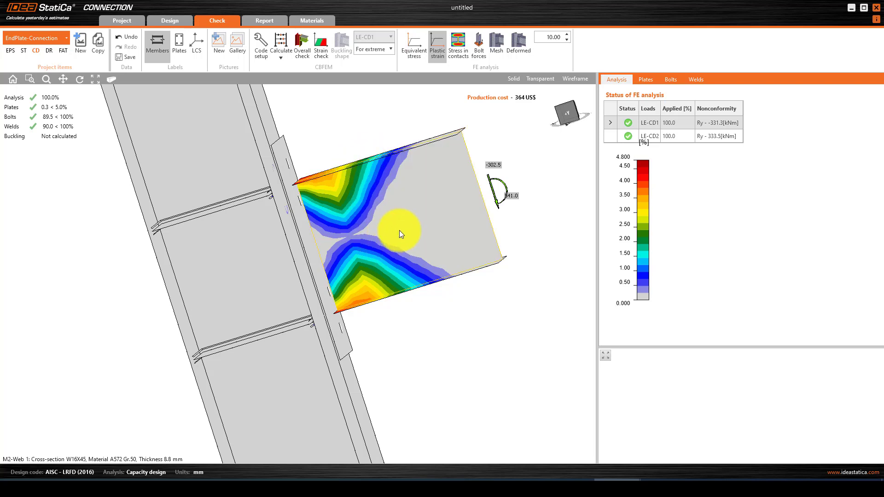
{"action": "middle_click_drag", "start_coordinate": [360, 193], "coordinate": [267, 184]}
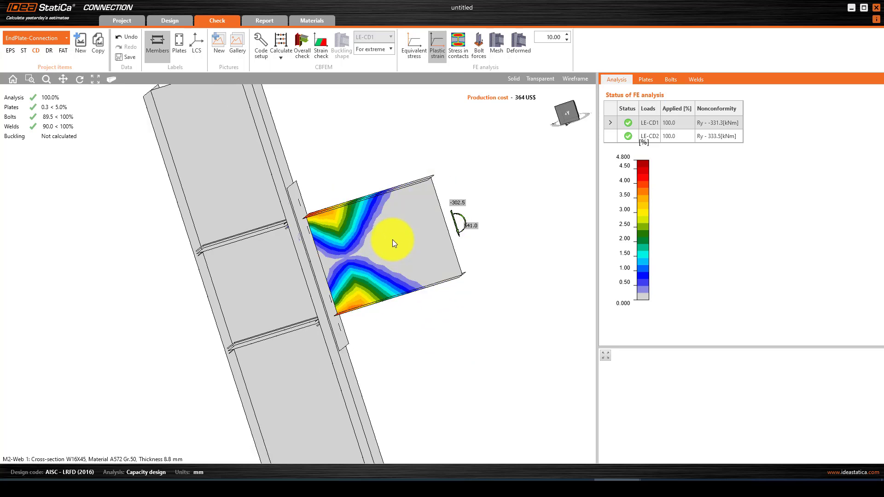
{"action": "right_click_drag", "start_coordinate": [420, 240], "coordinate": [322, 251]}
{"action": "right_click_drag", "start_coordinate": [319, 311], "coordinate": [311, 291]}
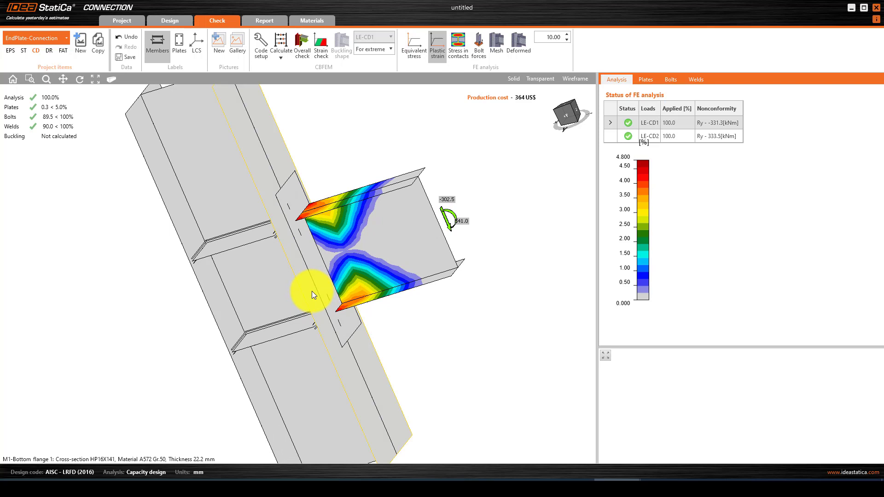
{"action": "mouse_move", "coordinate": [405, 251]}
{"action": "right_mouse_down"}
{"action": "mouse_move", "coordinate": [408, 268]}
{"action": "mouse_move", "coordinate": [403, 238]}
{"action": "right_mouse_up"}
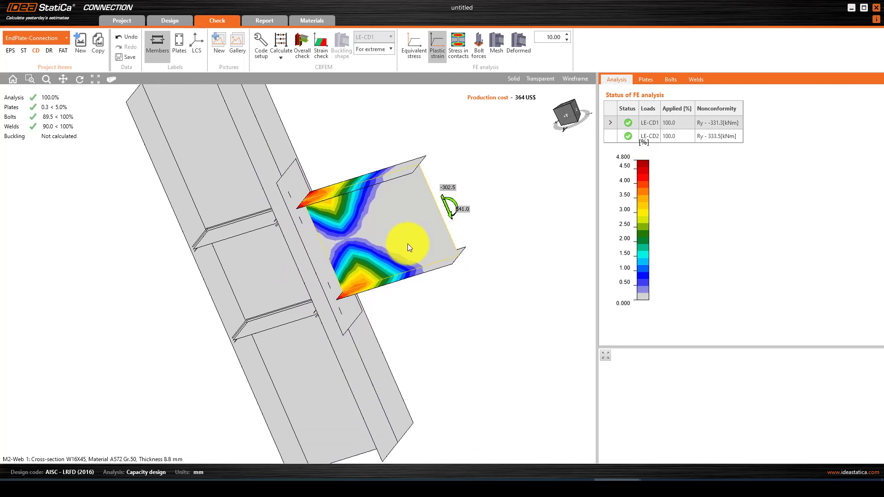